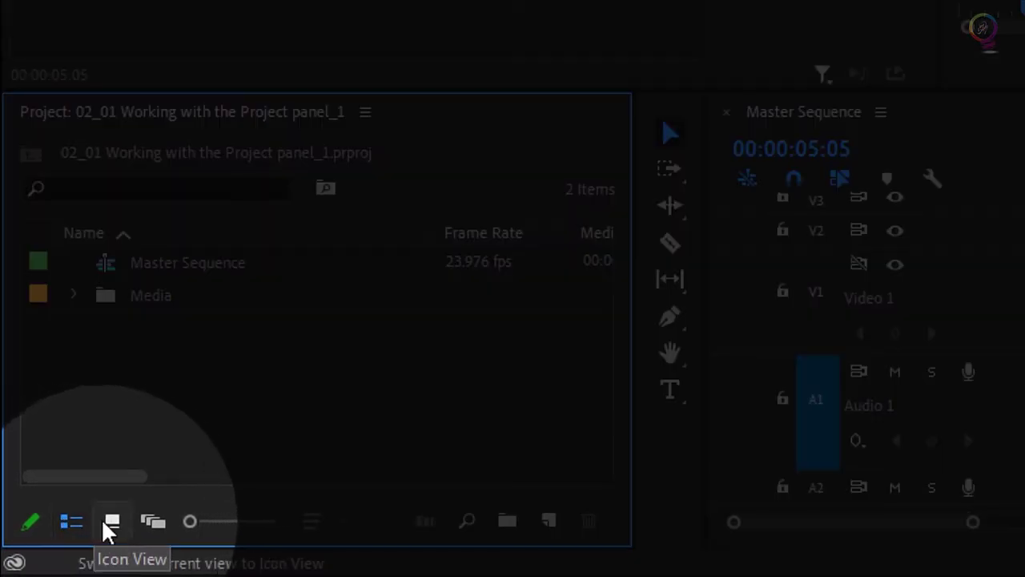
- Switch the project items to icon view and back to list, then expand the Media folder
click(112, 521)
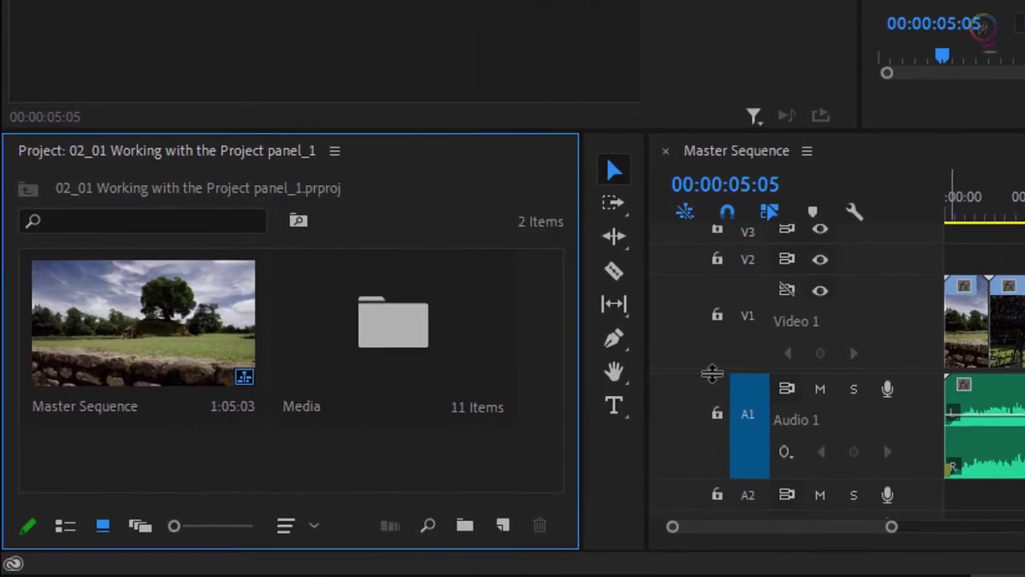
click(65, 525)
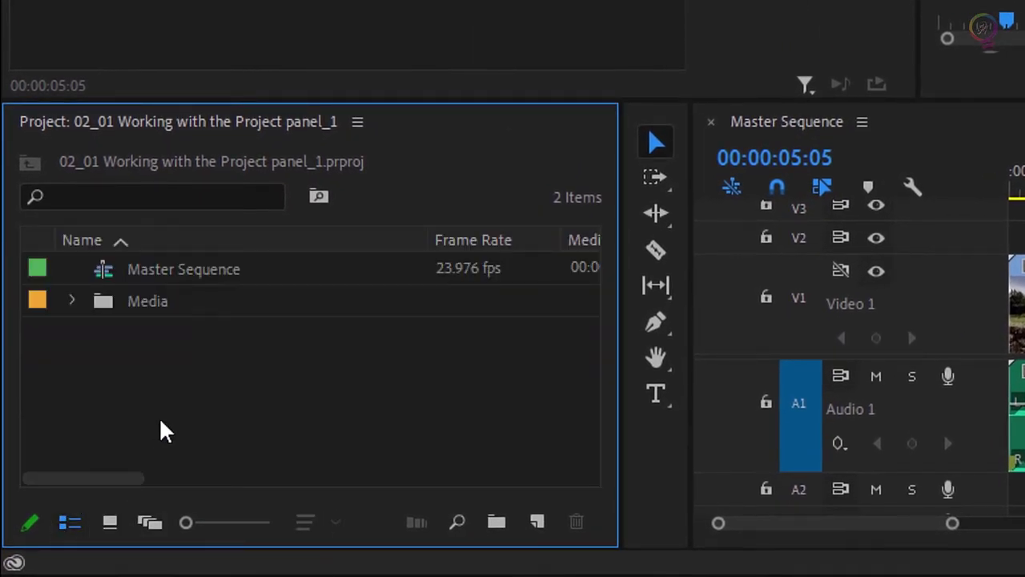
click(74, 302)
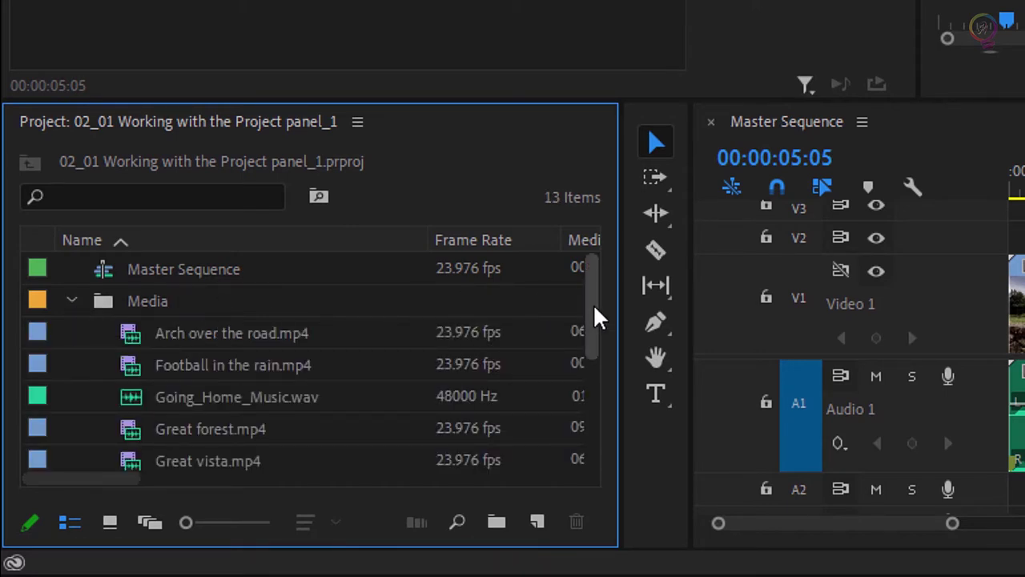
drag(597, 317, 597, 437)
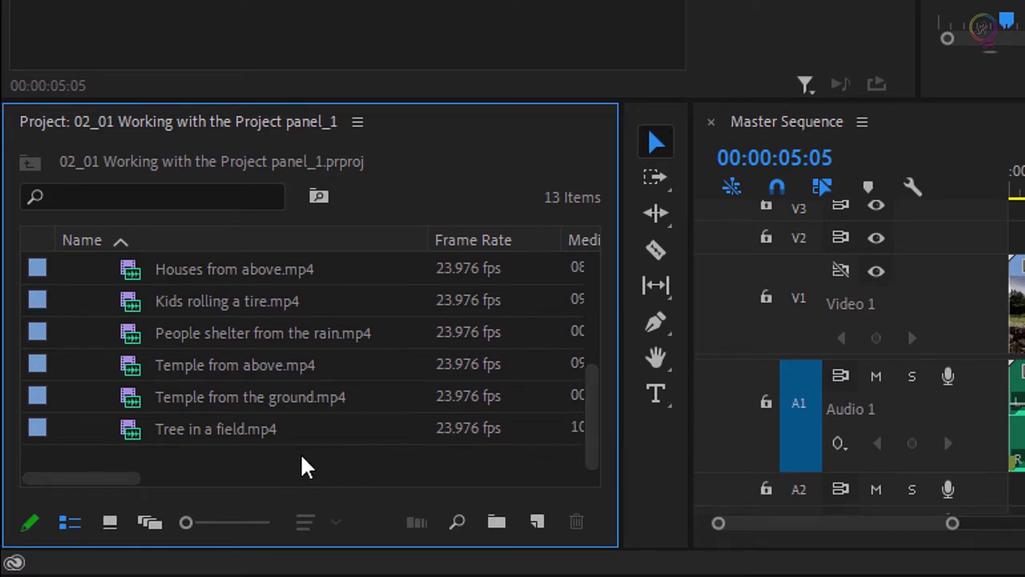
mouse_move(80, 479)
mouse_down()
mouse_move(168, 479)
mouse_move(266, 506)
mouse_up()
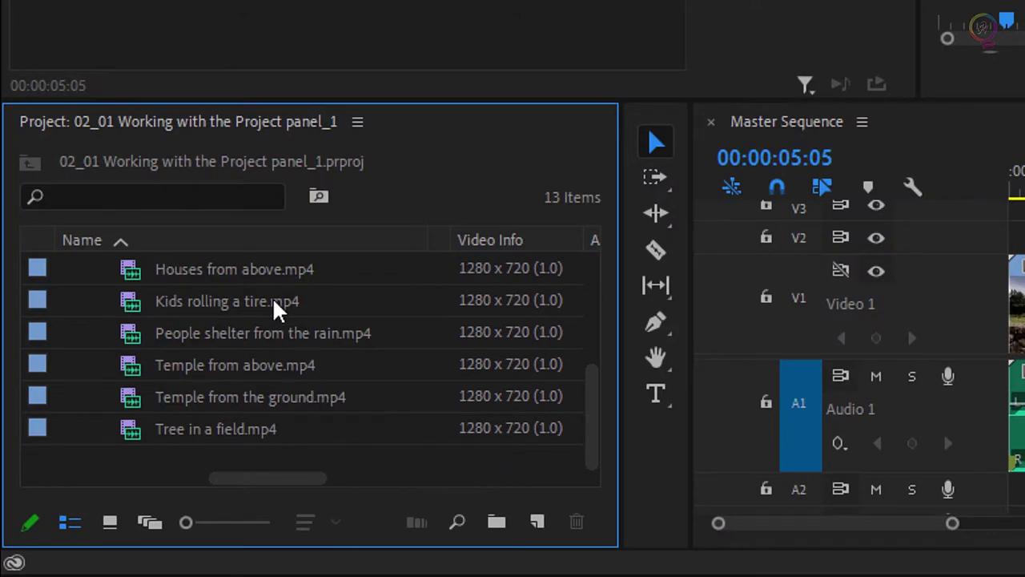
- Sort the items by Name descending, then back to ascending with Master Sequence first
click(136, 250)
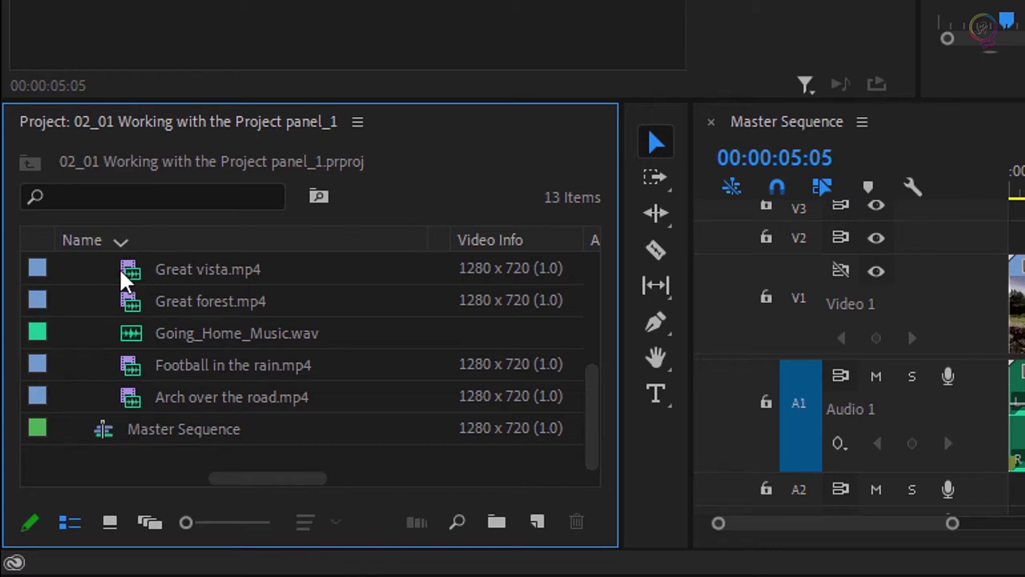
click(176, 245)
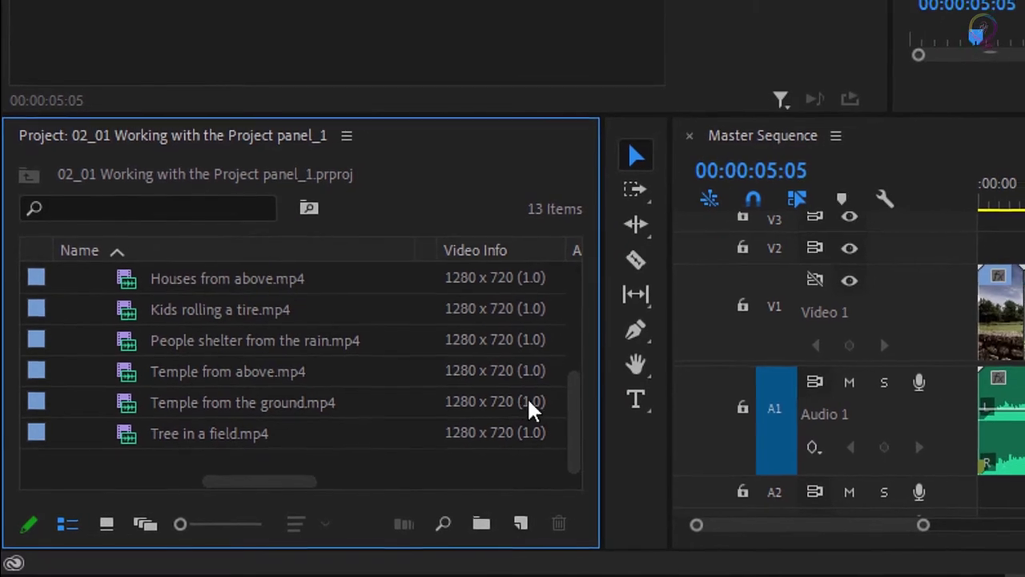
scroll(527, 381, up, 2)
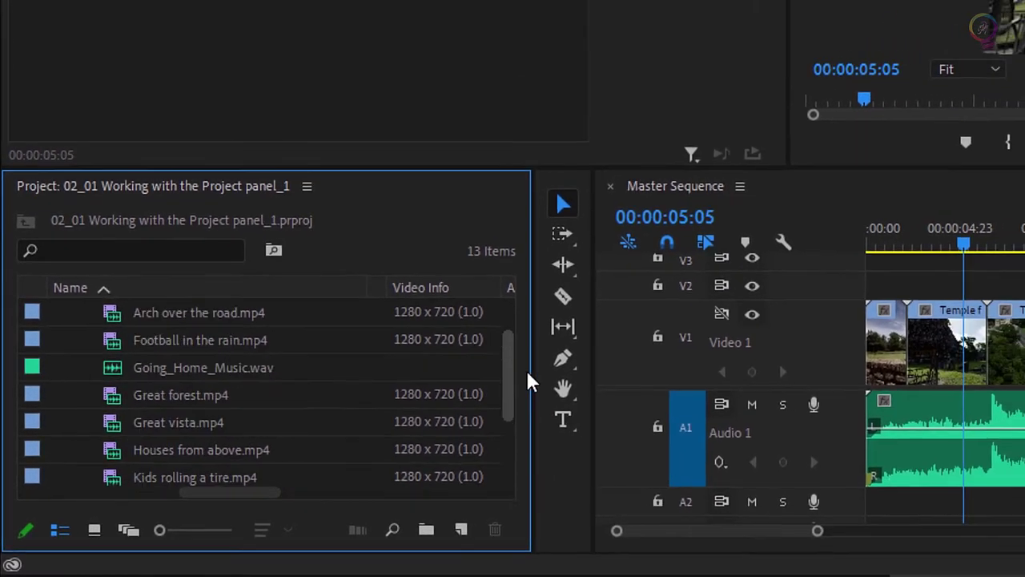
scroll(526, 367, up, 2)
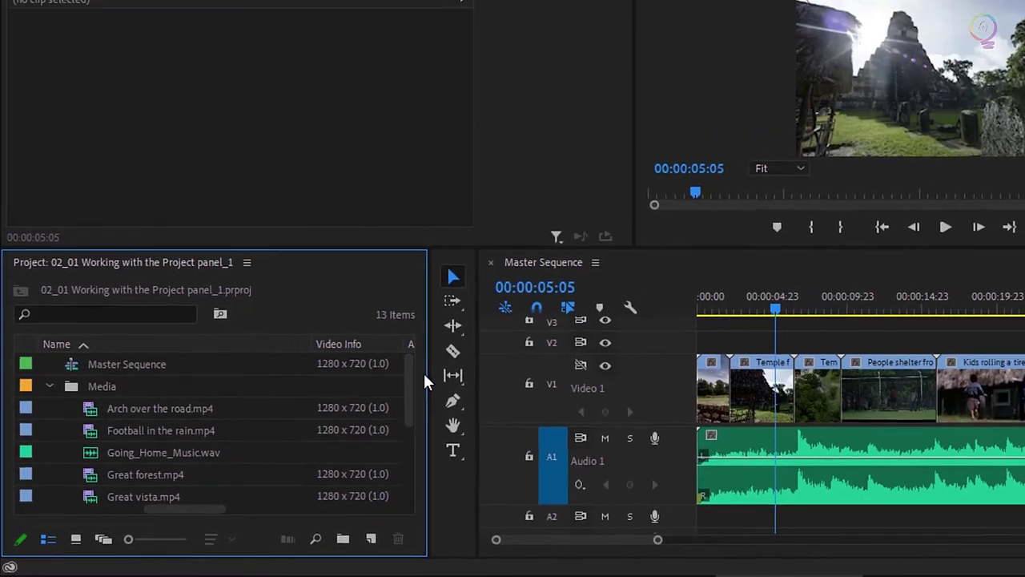
- Open the Media bin in its own enlarged window, in Icon View with thumbnails two per row
double_click(86, 414)
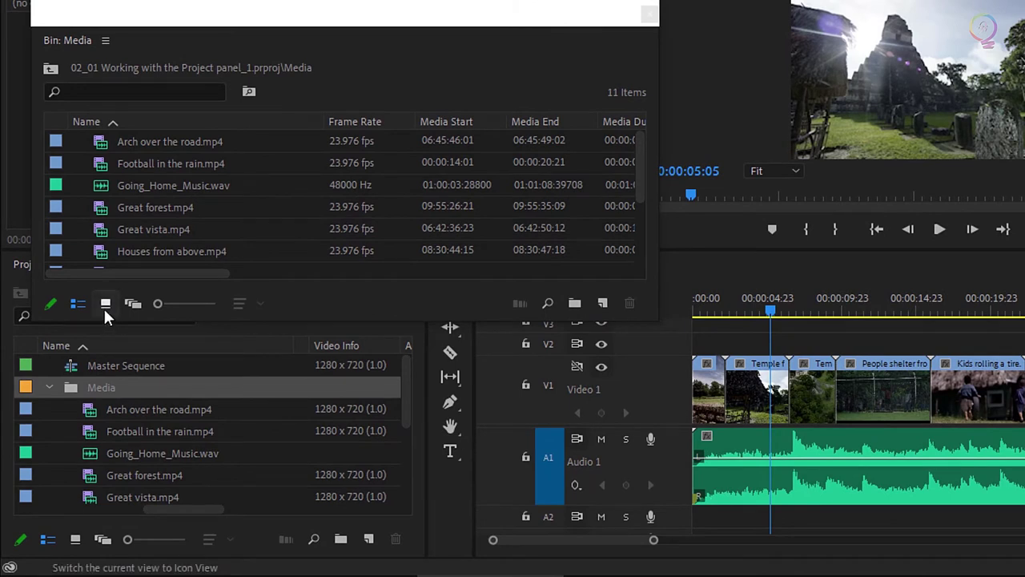
click(105, 305)
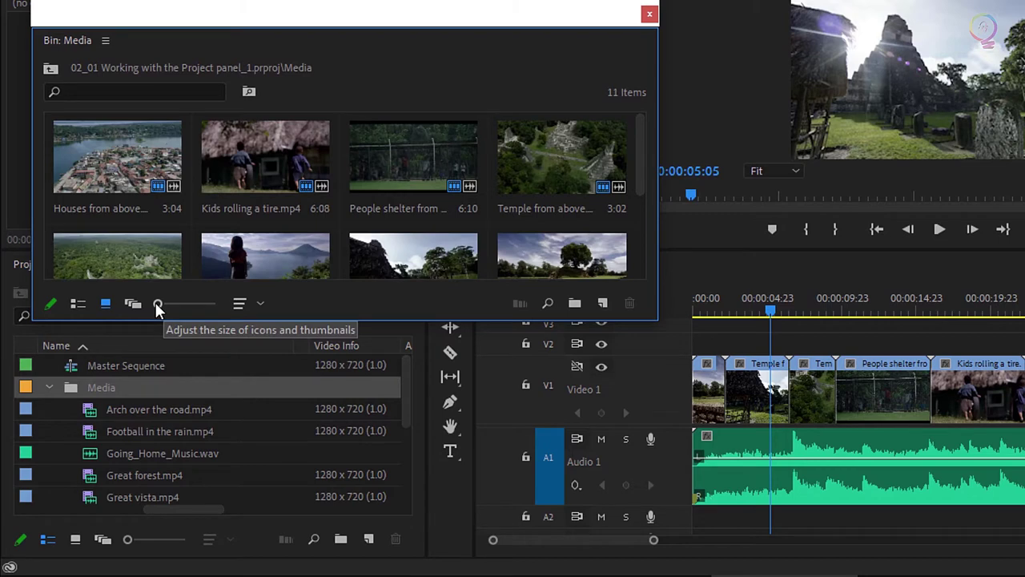
drag(160, 305, 185, 306)
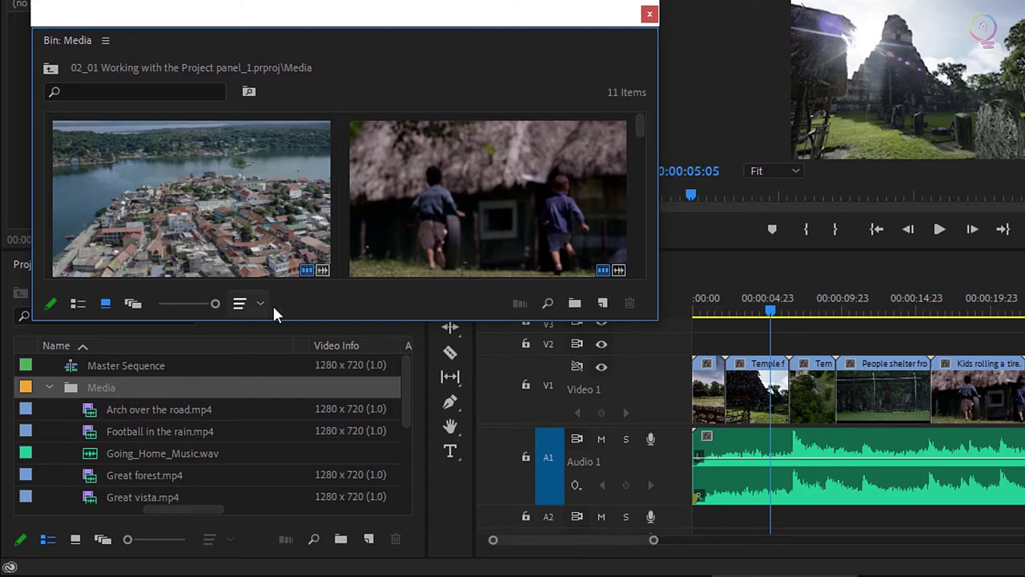
drag(657, 320, 714, 527)
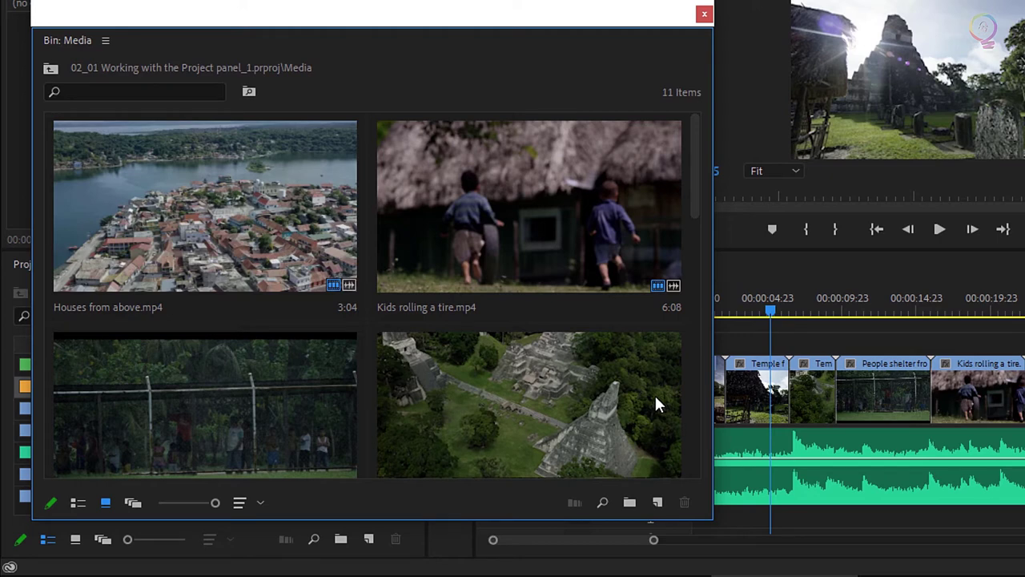
- Select the Temple from above clip, scroll through the bin, and focus the bin's search field
click(656, 397)
scroll(655, 399, down, 1)
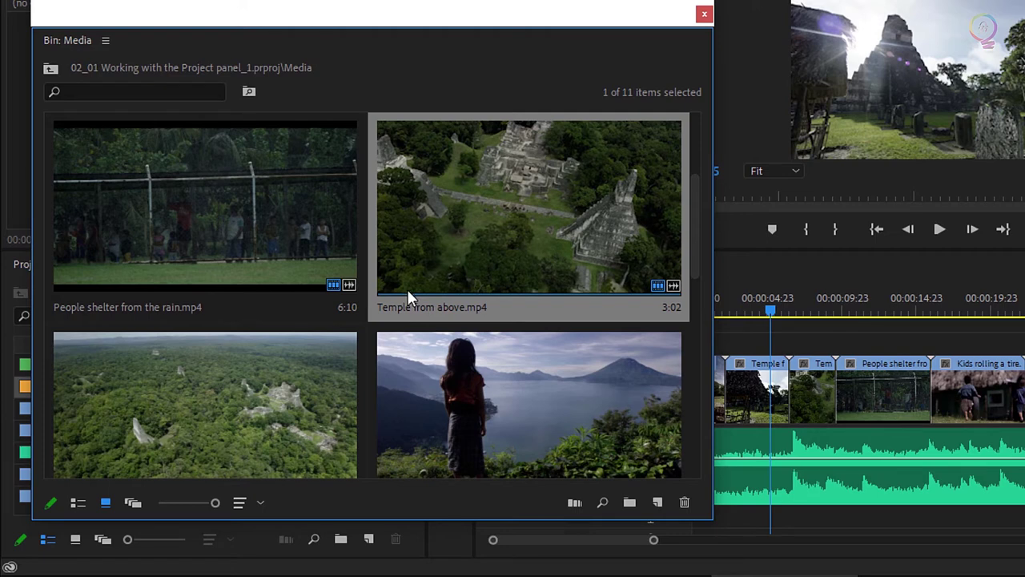
click(97, 92)
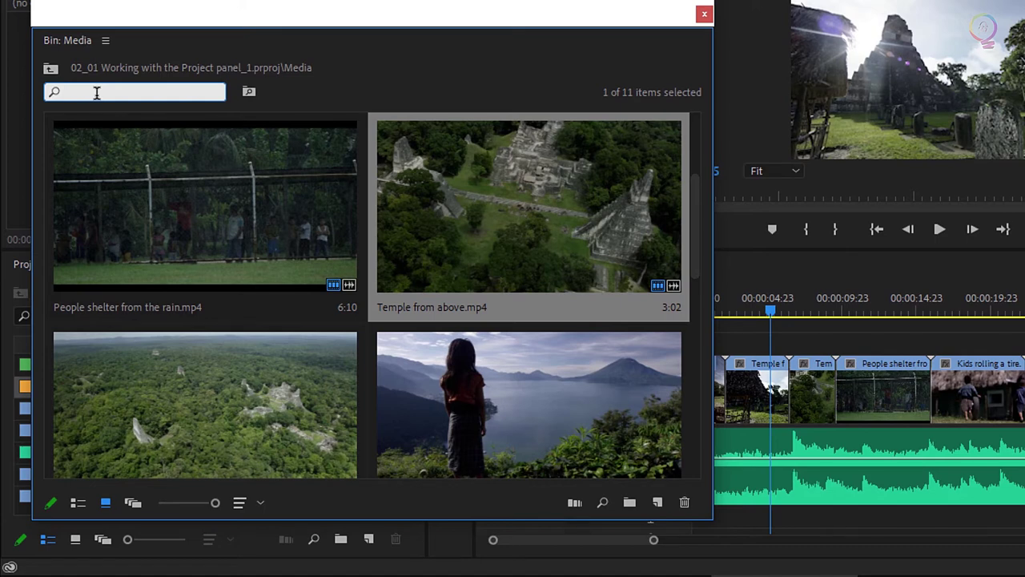
text(kids)
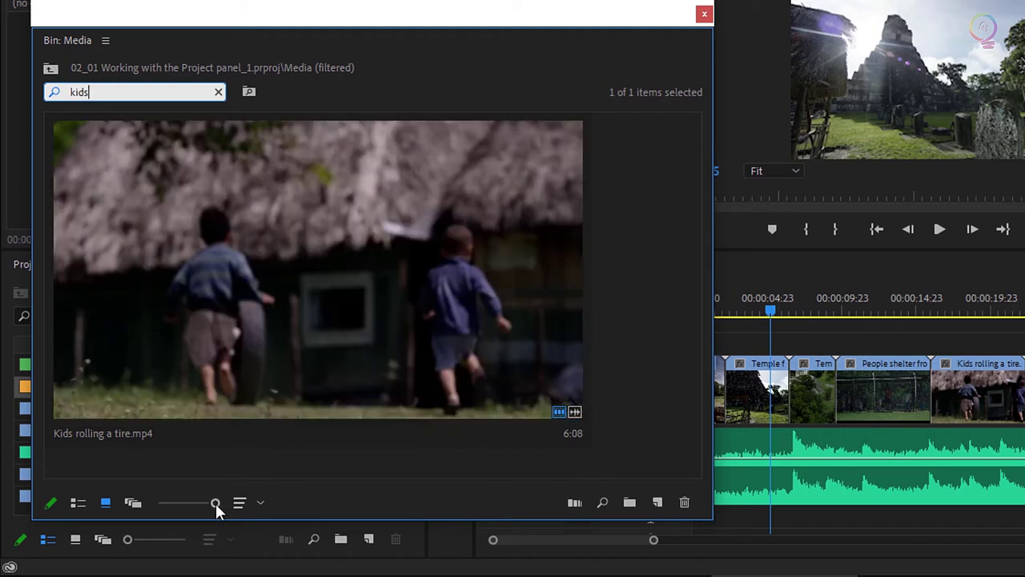
drag(215, 502, 198, 502)
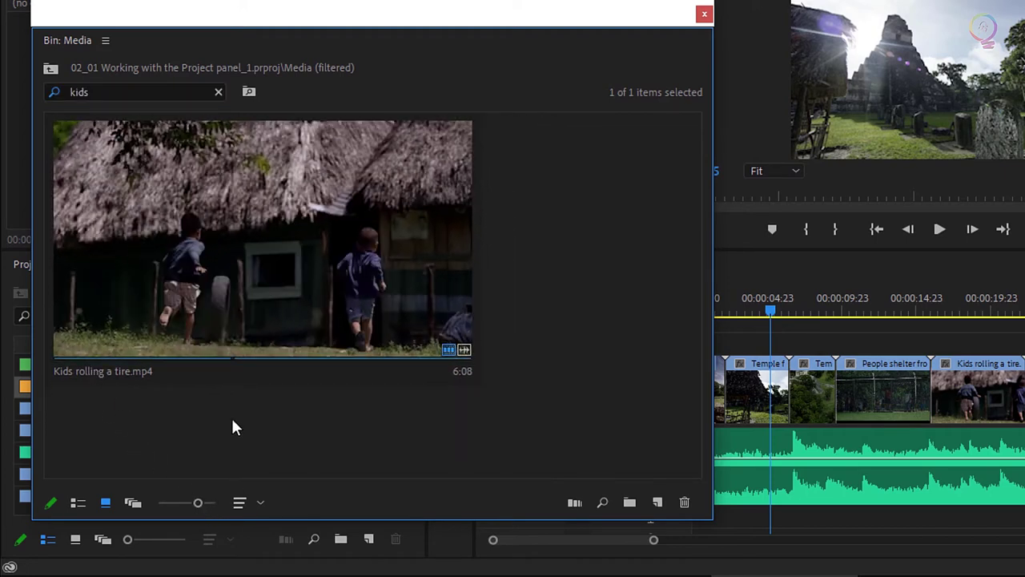
click(217, 93)
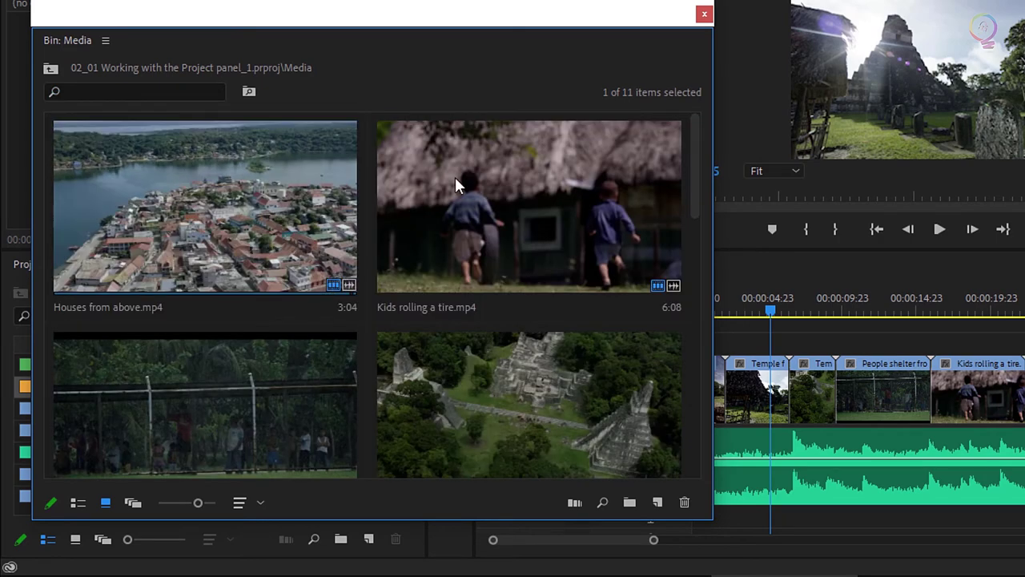
- Close the Media bin window, collapse the Media folder, then filter the Project panel by 'ki' and clear it
click(704, 17)
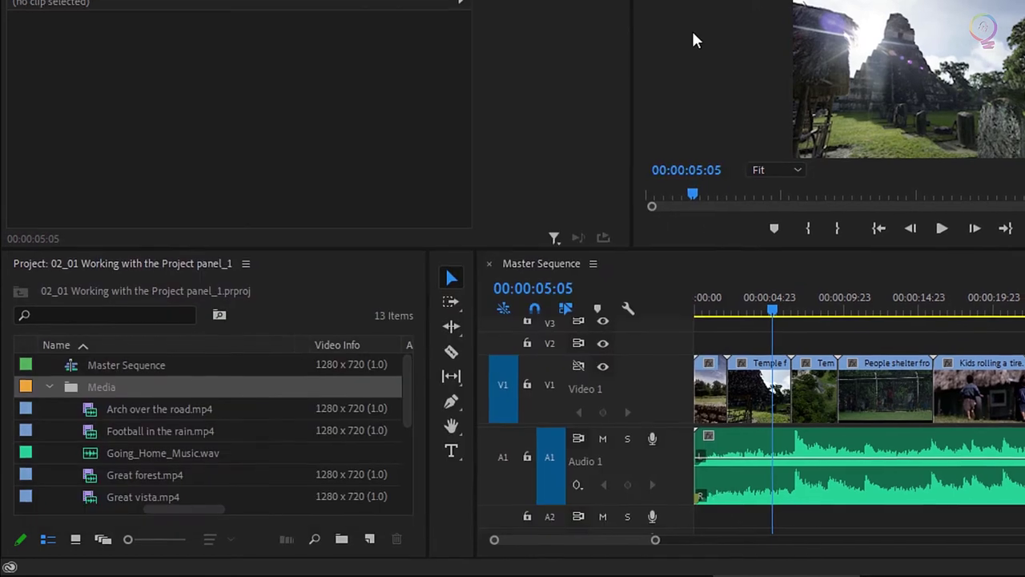
click(54, 361)
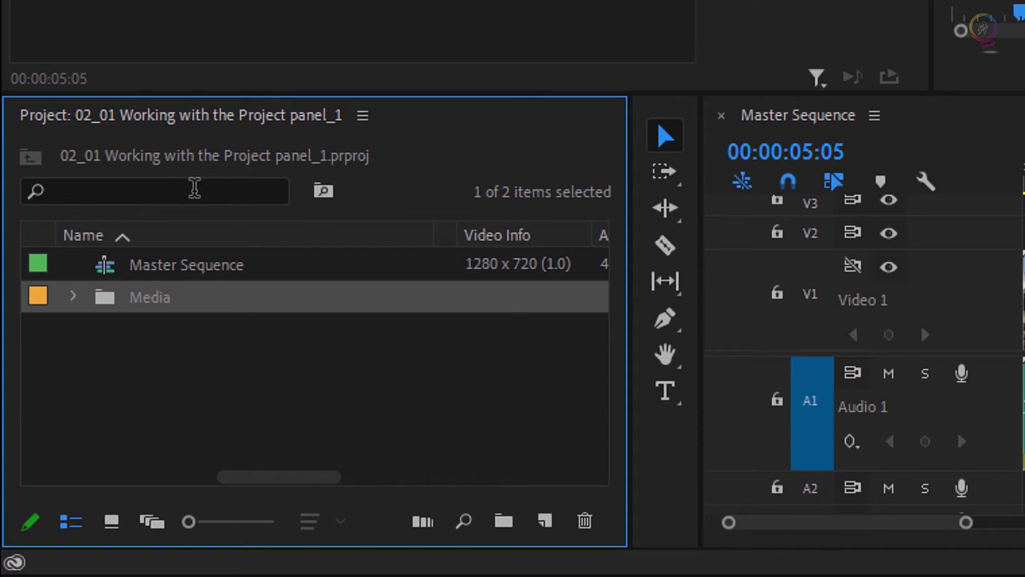
click(164, 188)
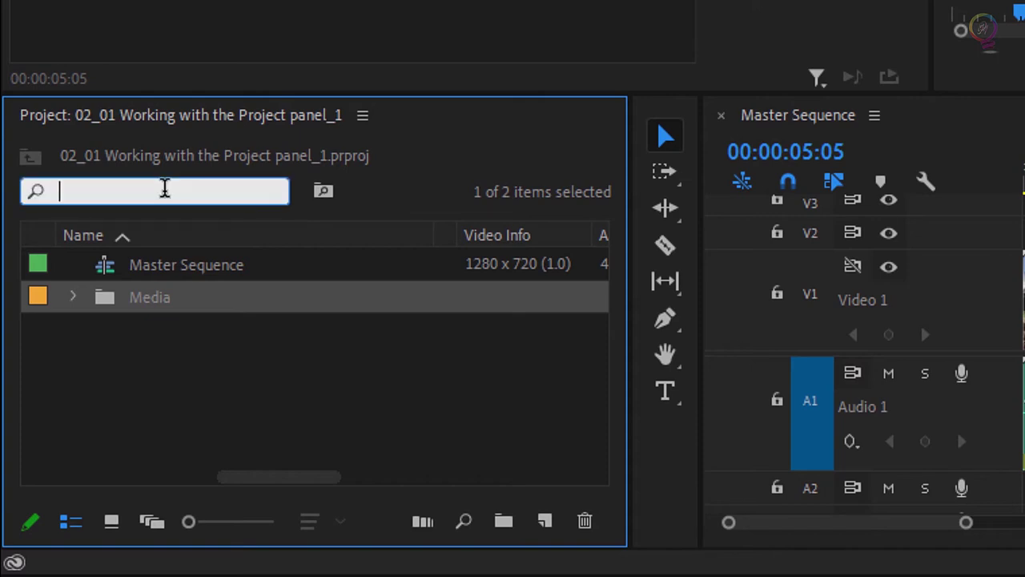
text(ki)
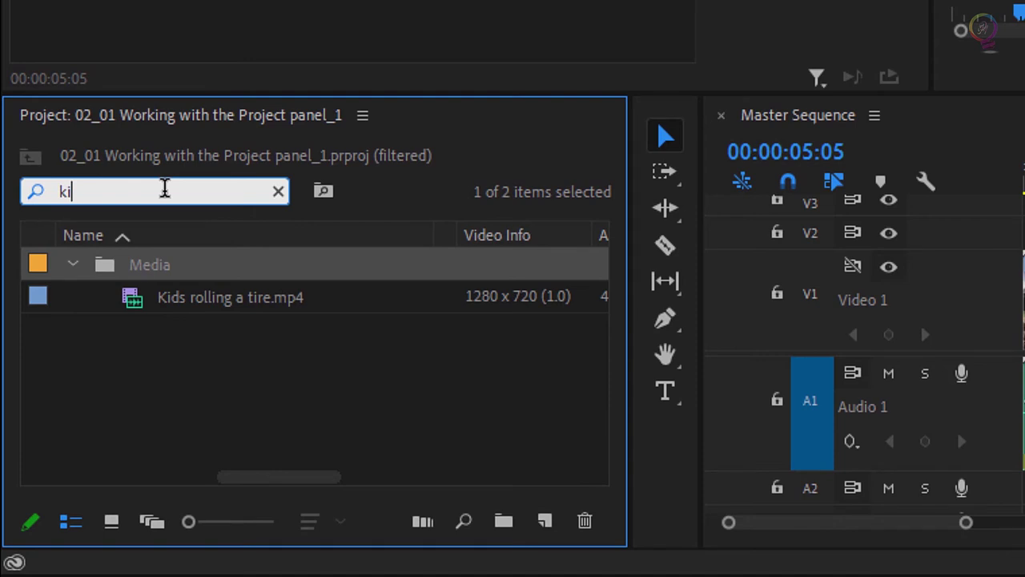
mouse_move(174, 311)
click(280, 192)
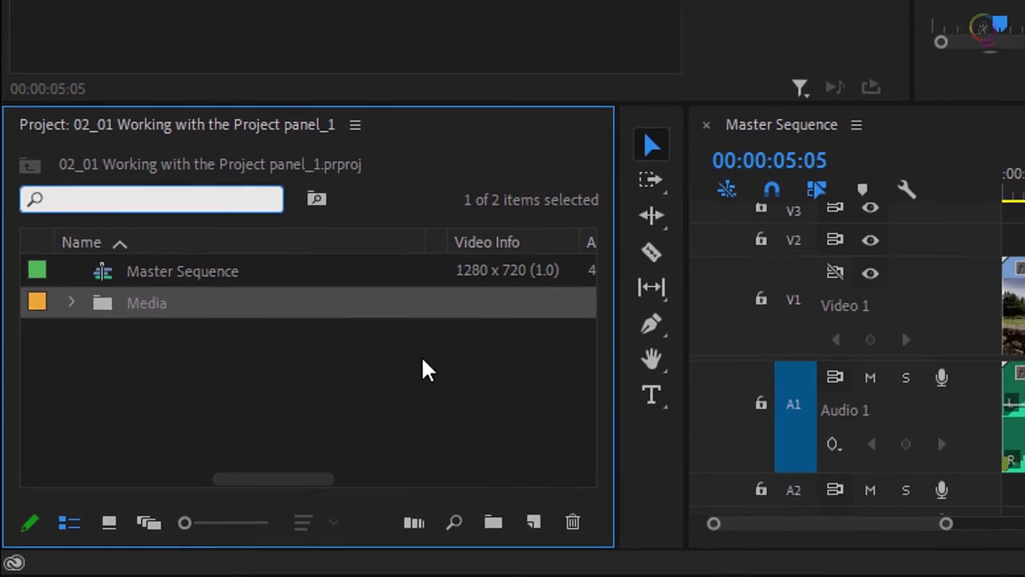